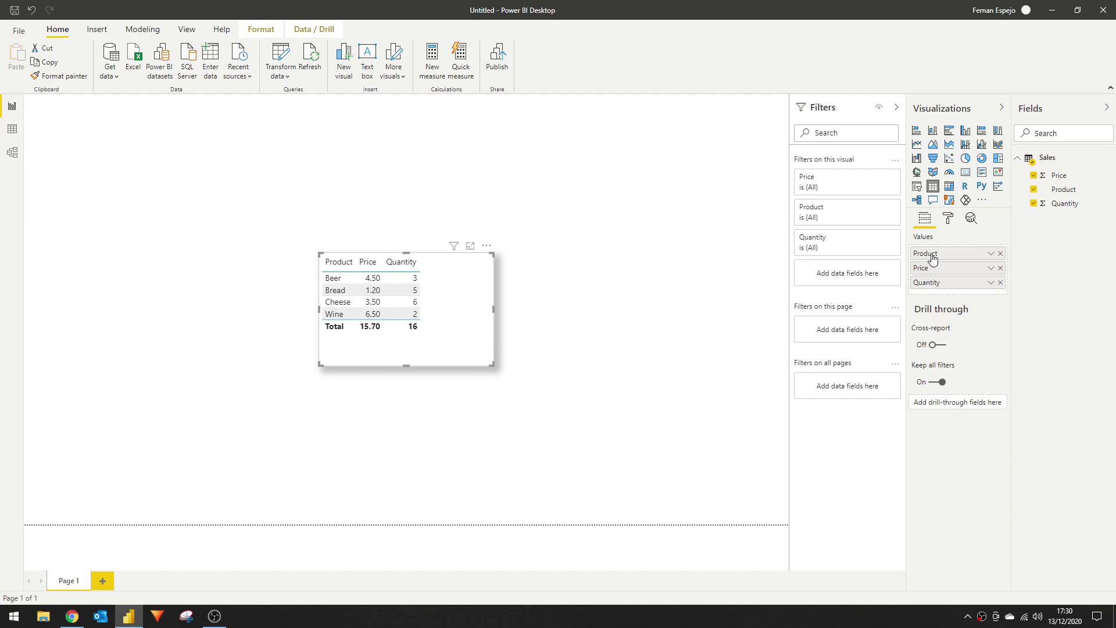
Add a Sales calculated column Maths = Sales[Price] * Sales[Quantity].
right_click(1046, 158)
left_click(1047, 183)
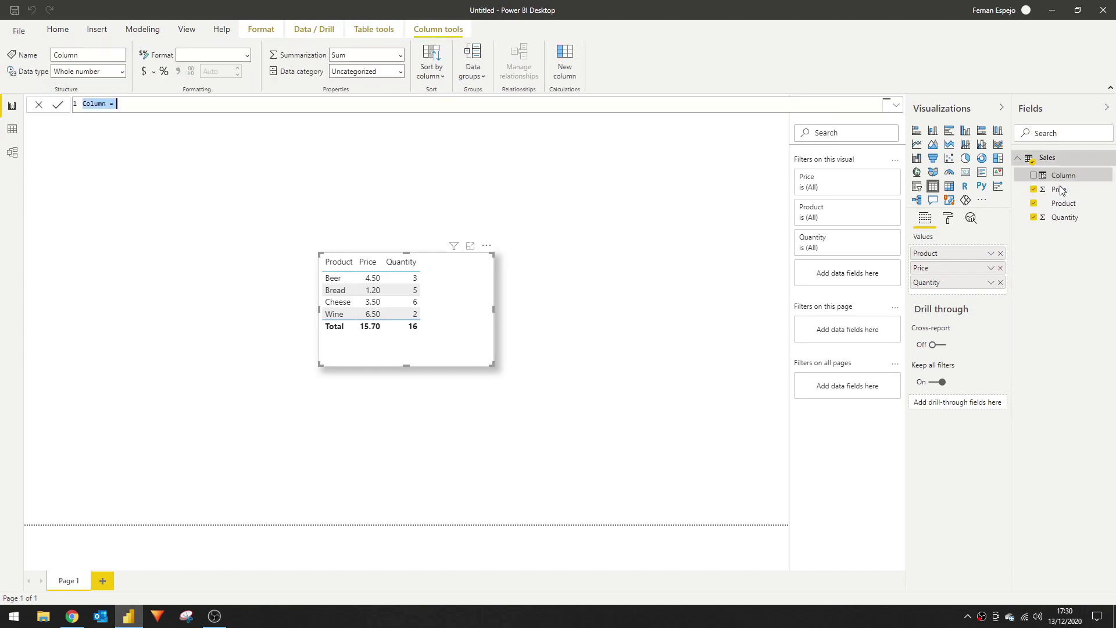
type("Maths = Pric")
key("Down")
key("Down")
key("Down")
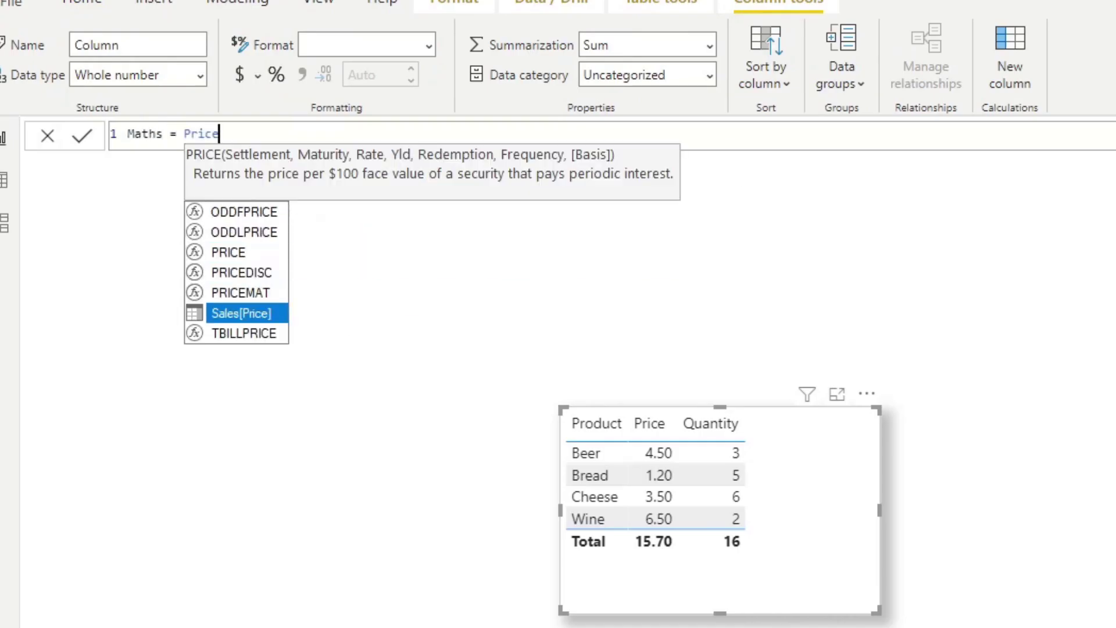
key("Tab")
type("* Qua")
key("Tab")
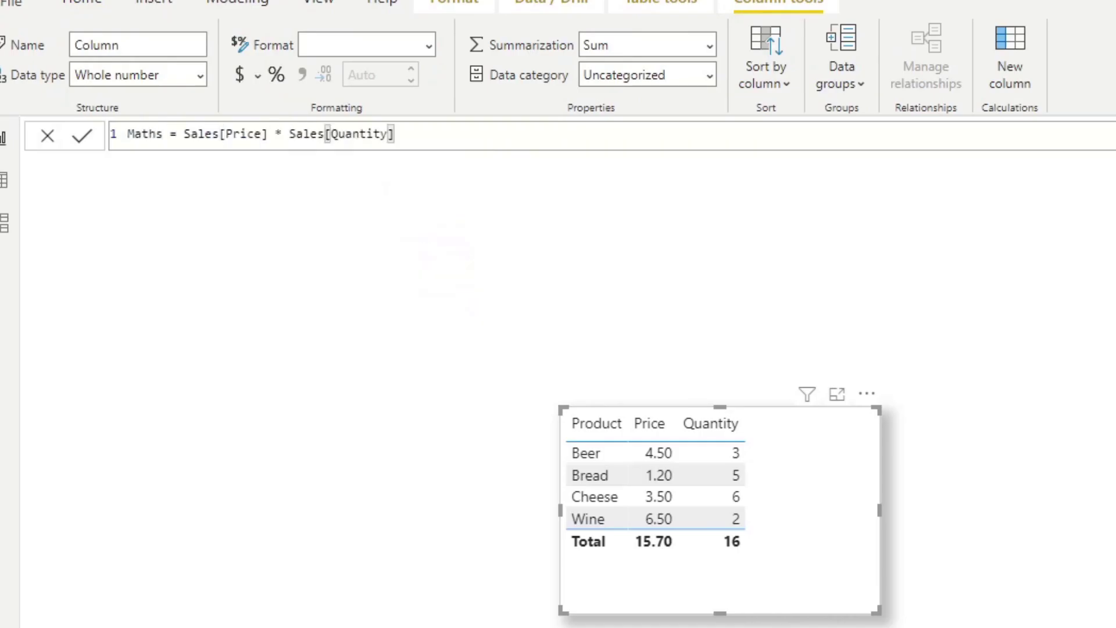
key("Return")
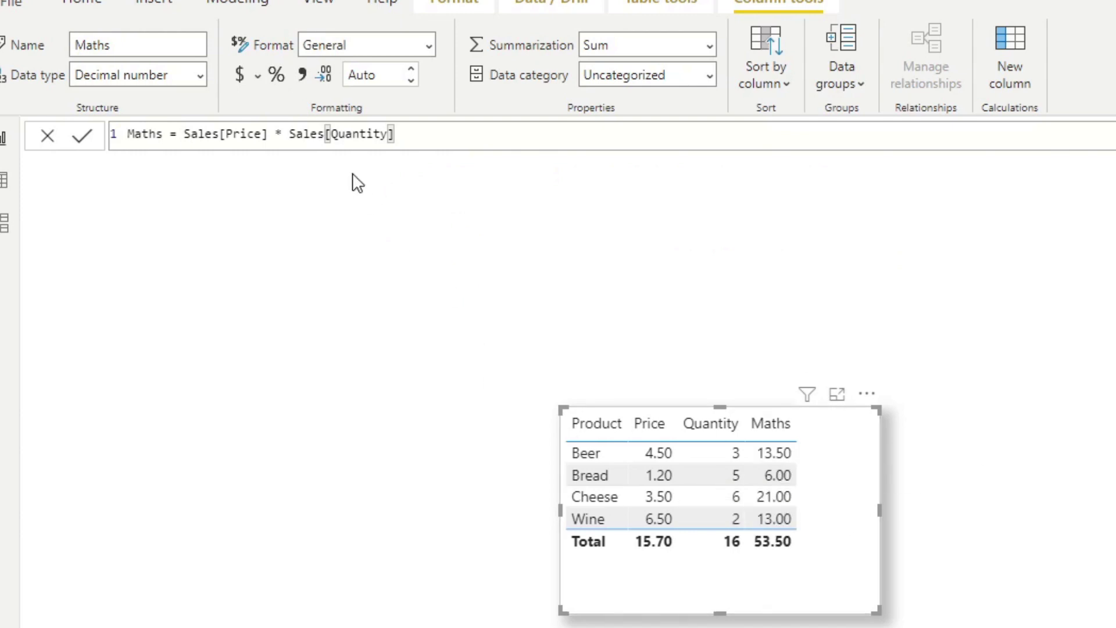
Change the Maths operator to +, then /, then ^ (Price to the power of Quantity).
left_click(283, 138)
key("BackSpace")
type("+")
key("Return")
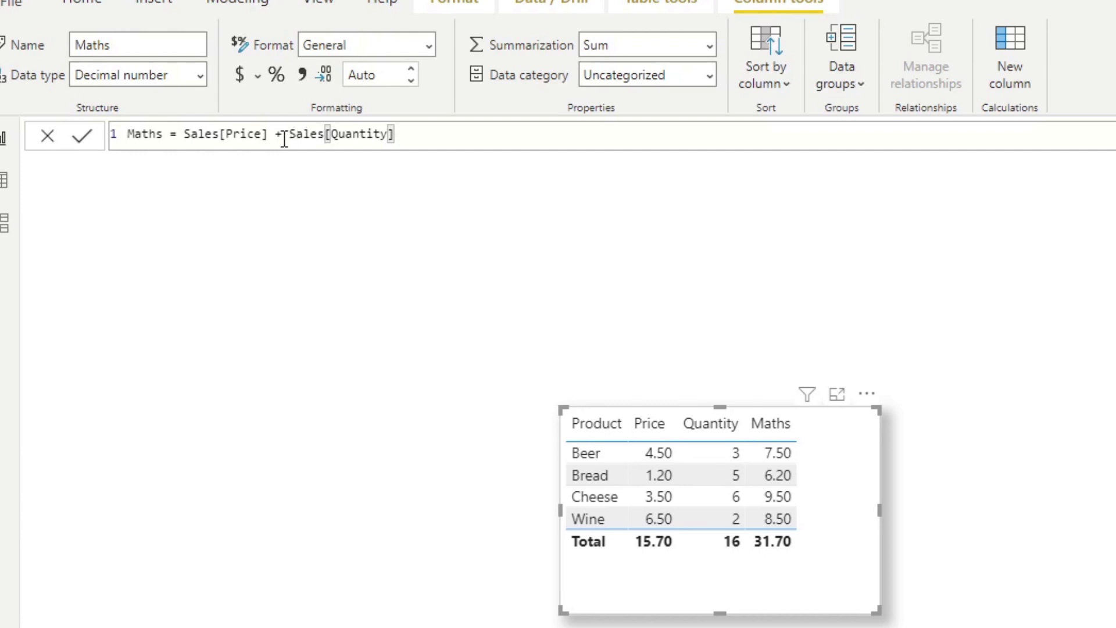
key("BackSpace")
type("/")
key("Return")
key("BackSpace")
type("^")
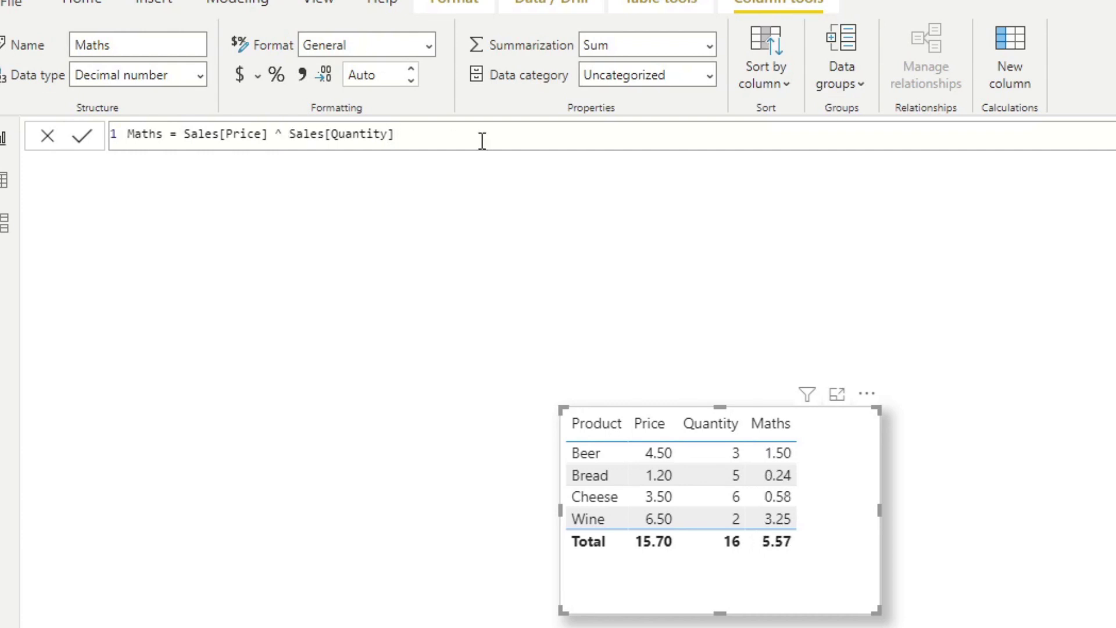
key("Return")
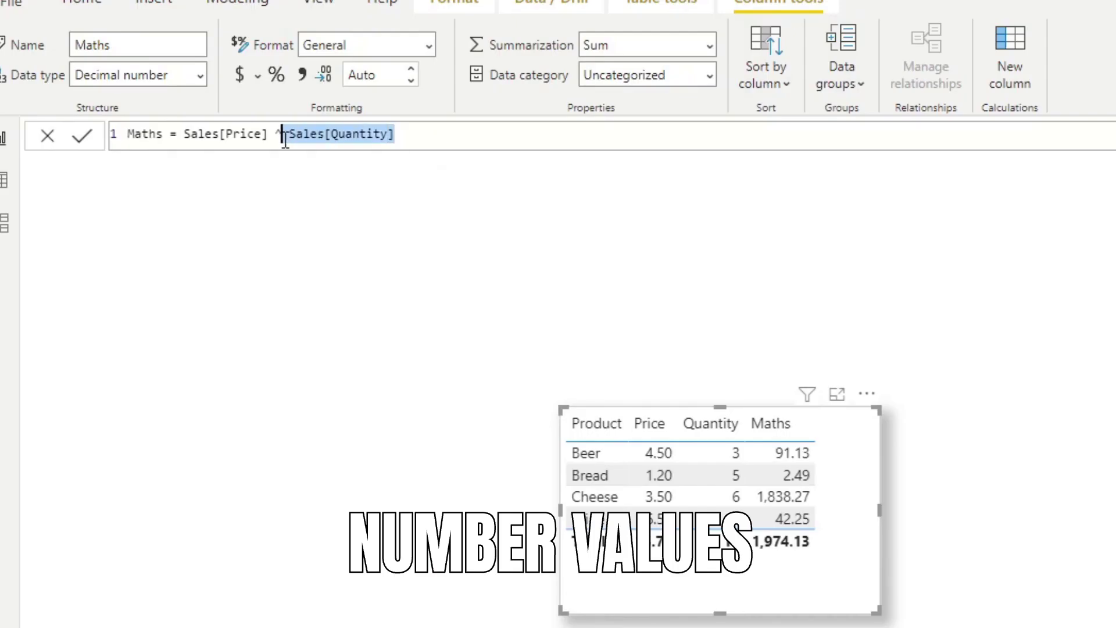
Try Price with Sales[Product], which errors, then set Maths to (6 + 6) * 2 - 5 / 4.
key("BackSpace")
type("produ")
key("Tab")
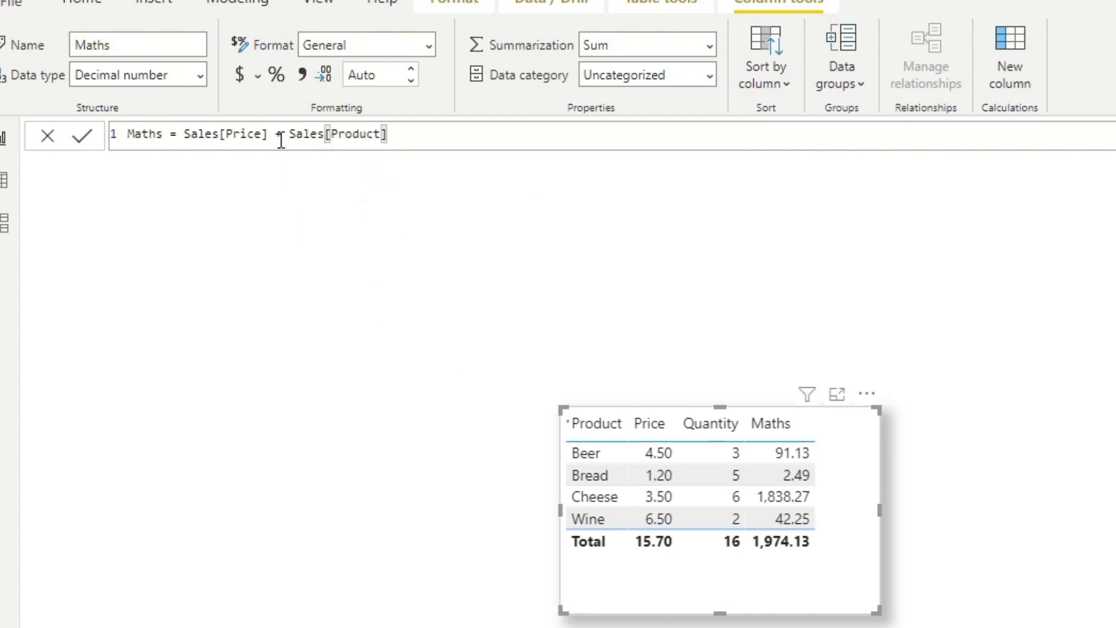
key("Return")
left_click(751, 517)
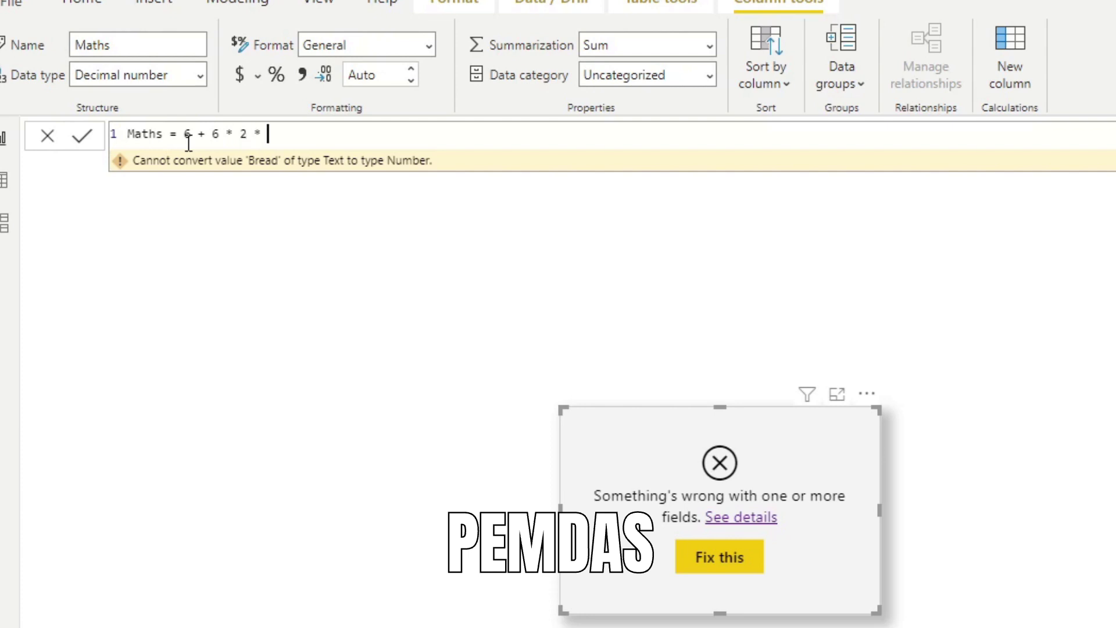
type(" * 2 - 5 / 4")
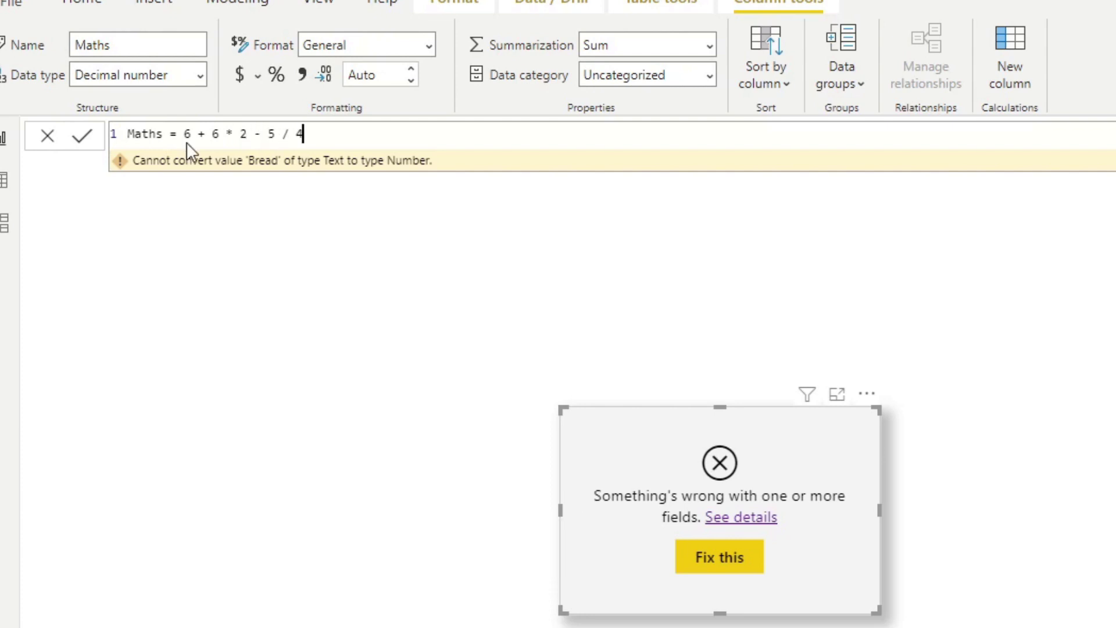
key("Return")
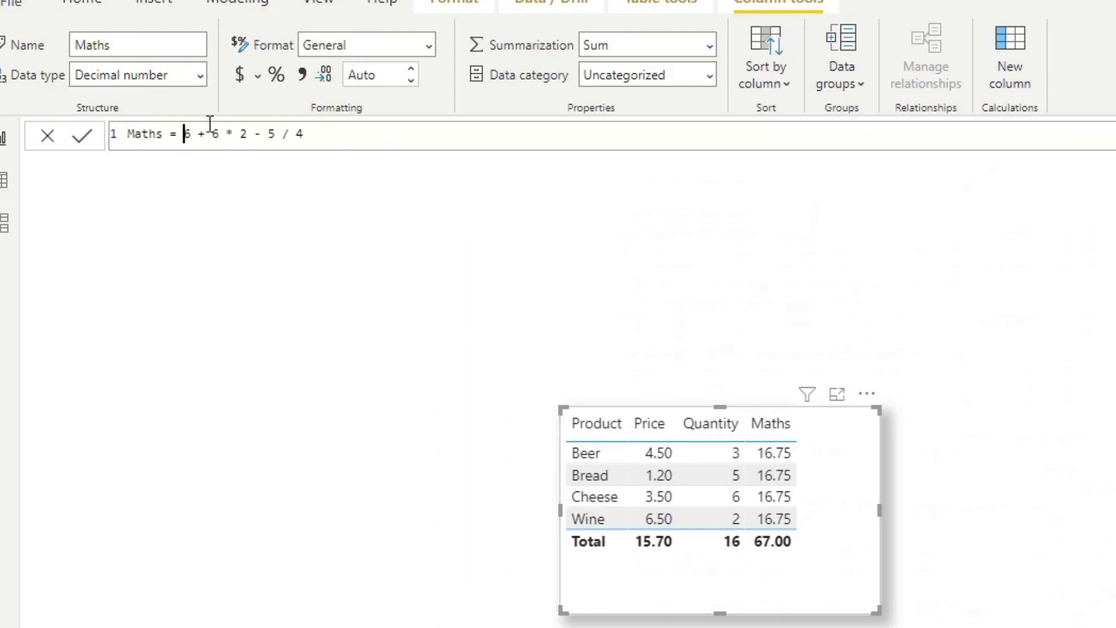
type("(")
key("Right")
key("Right")
key("Right")
key("Right")
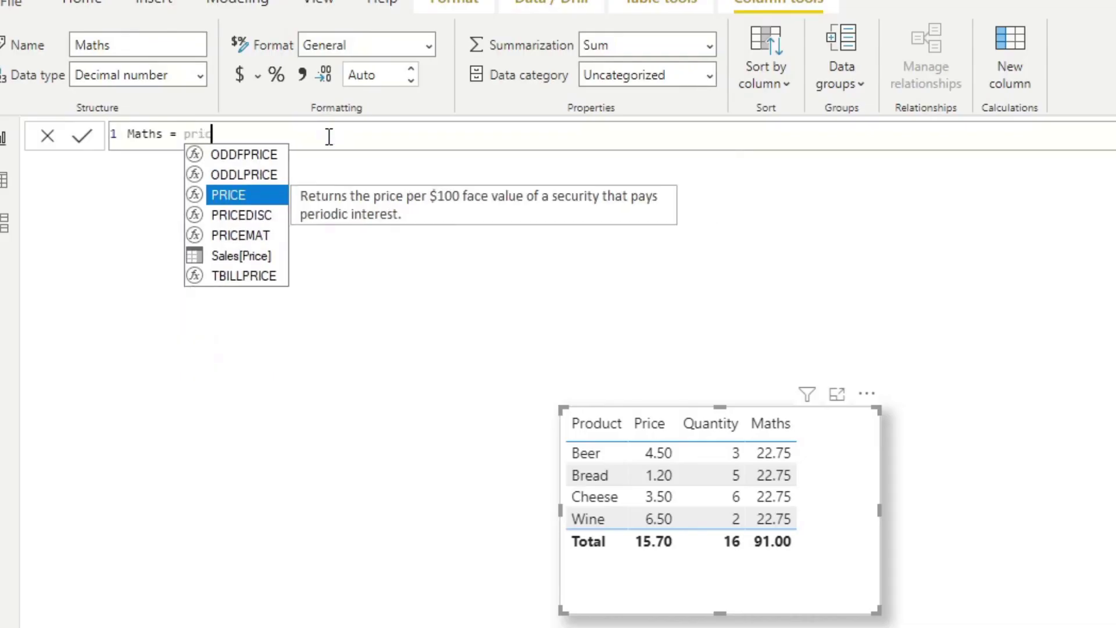
type("/ Sales[Quantity]")
Set Maths to Sales[Price] / Sales[Quantity], then to Sales[Price] / 0.
key("Return")
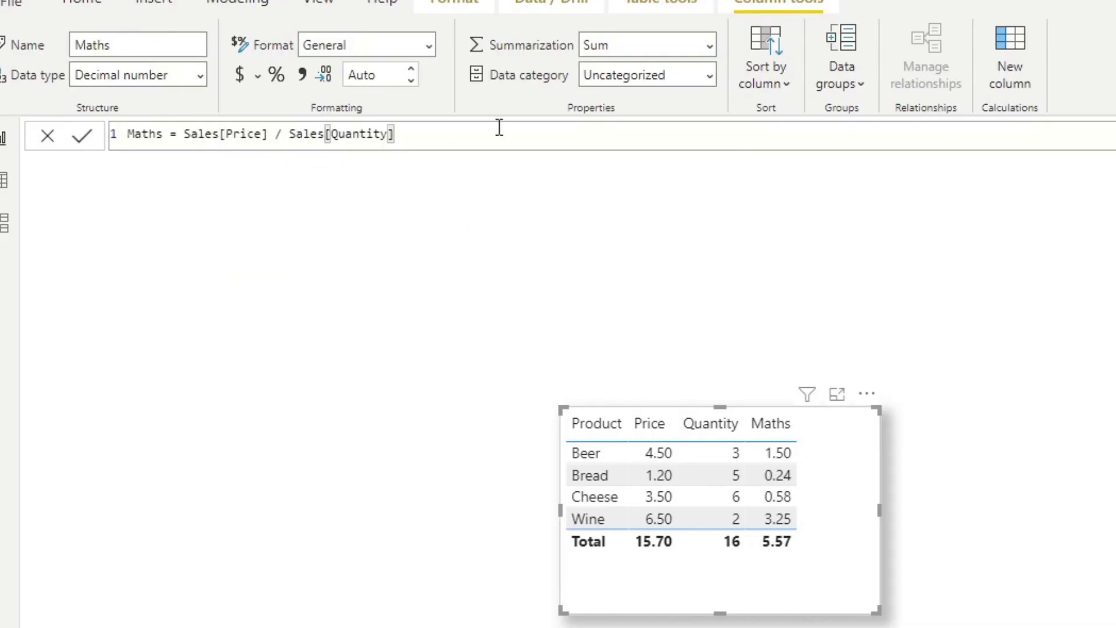
left_click_drag(471, 132, 290, 134)
key("BackSpace")
type("0")
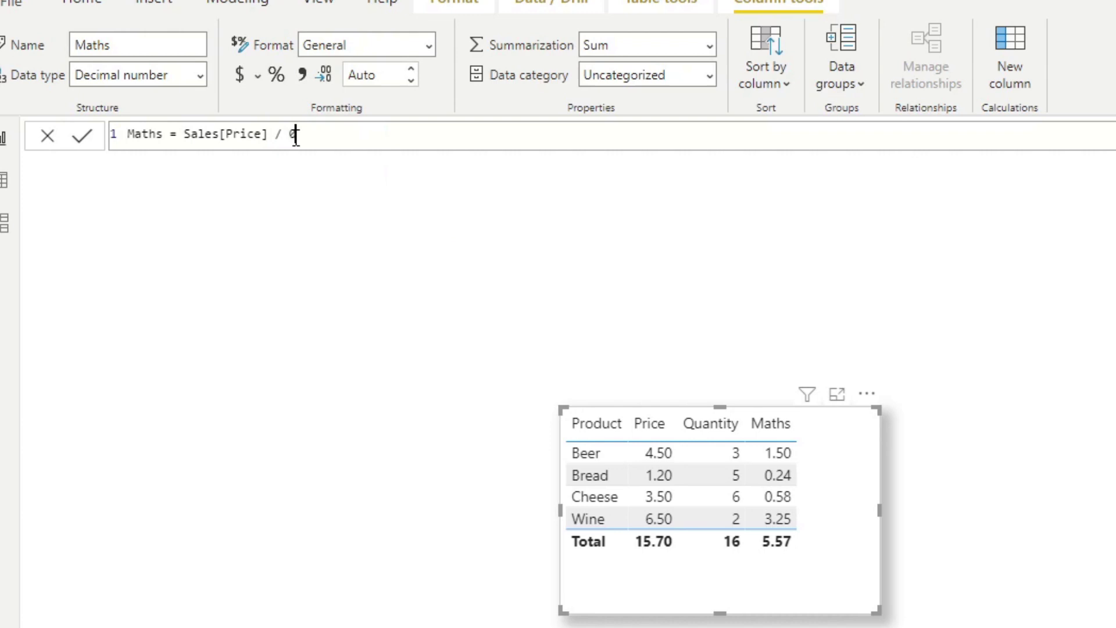
key("Return")
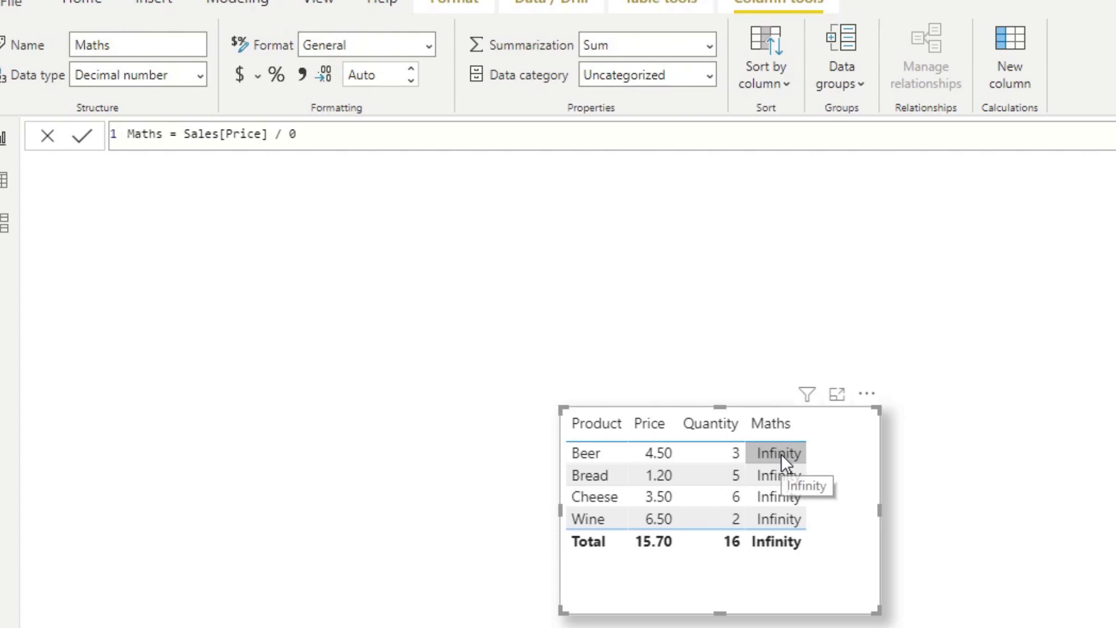
Replace the division with DIVIDE(Sales[Price], 0, 0) so rows show 0.
left_click_drag(297, 133, 187, 133)
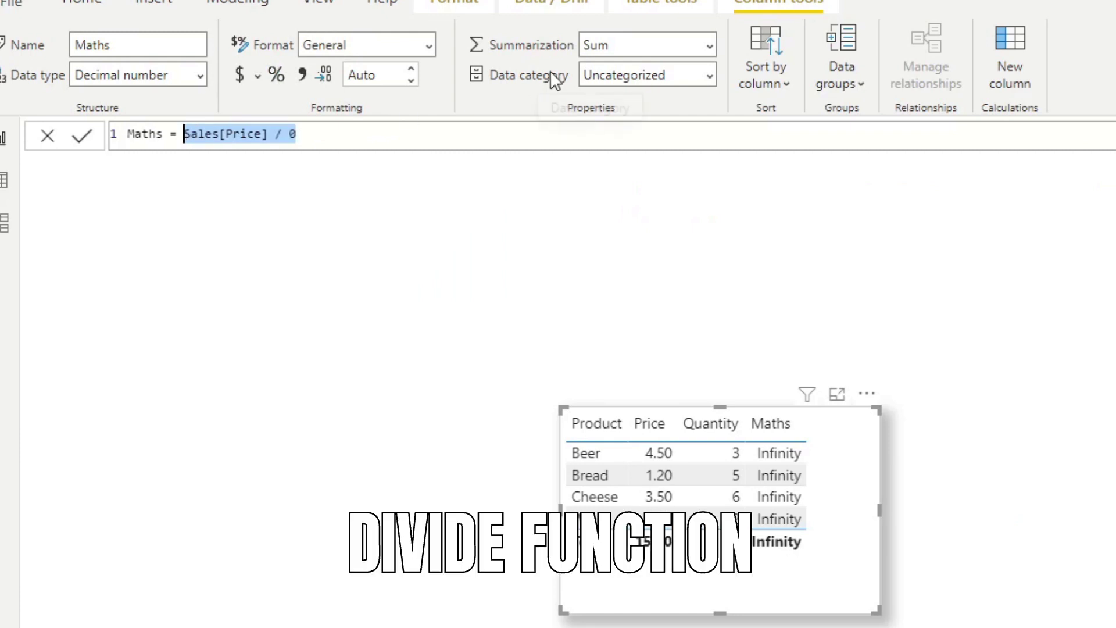
type("DIVIDE(")
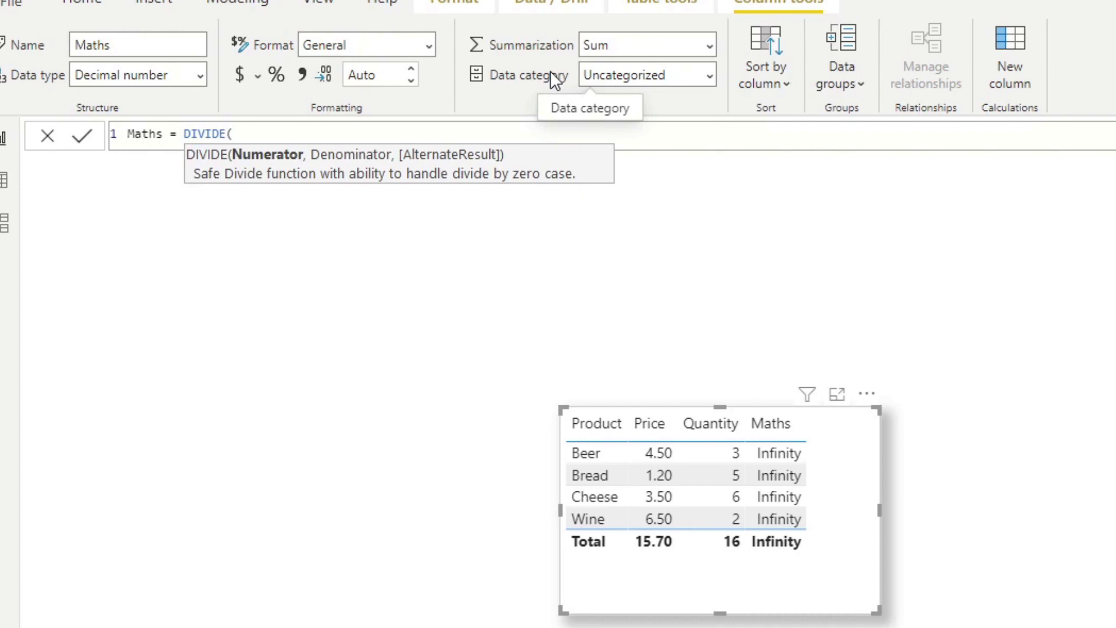
type("pric")
key("Down")
key("Down")
key("Down")
key("Tab")
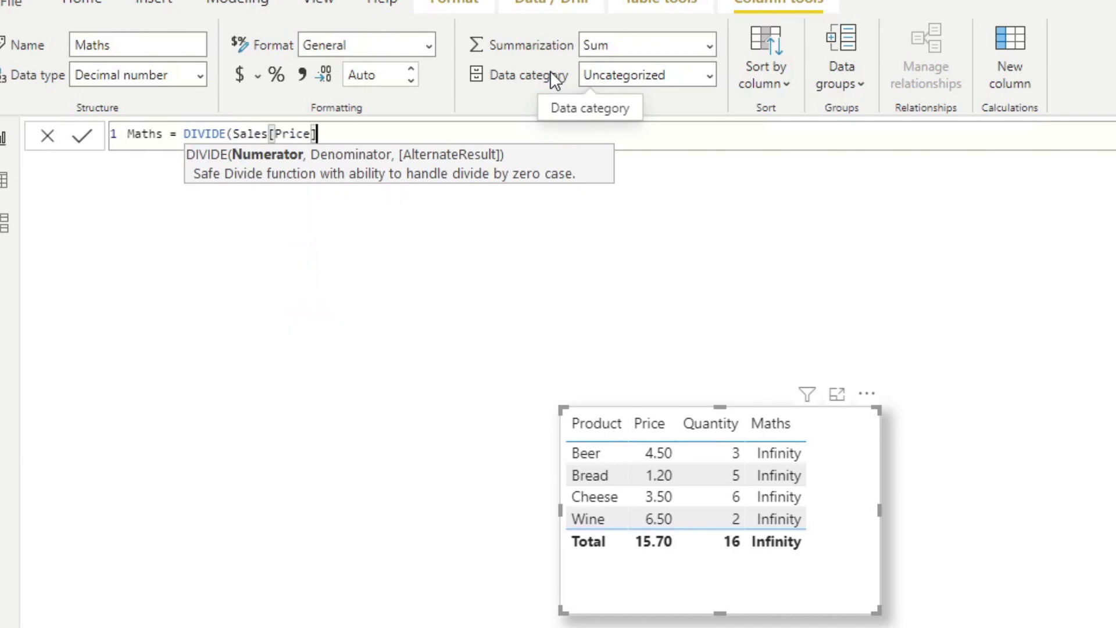
type(",")
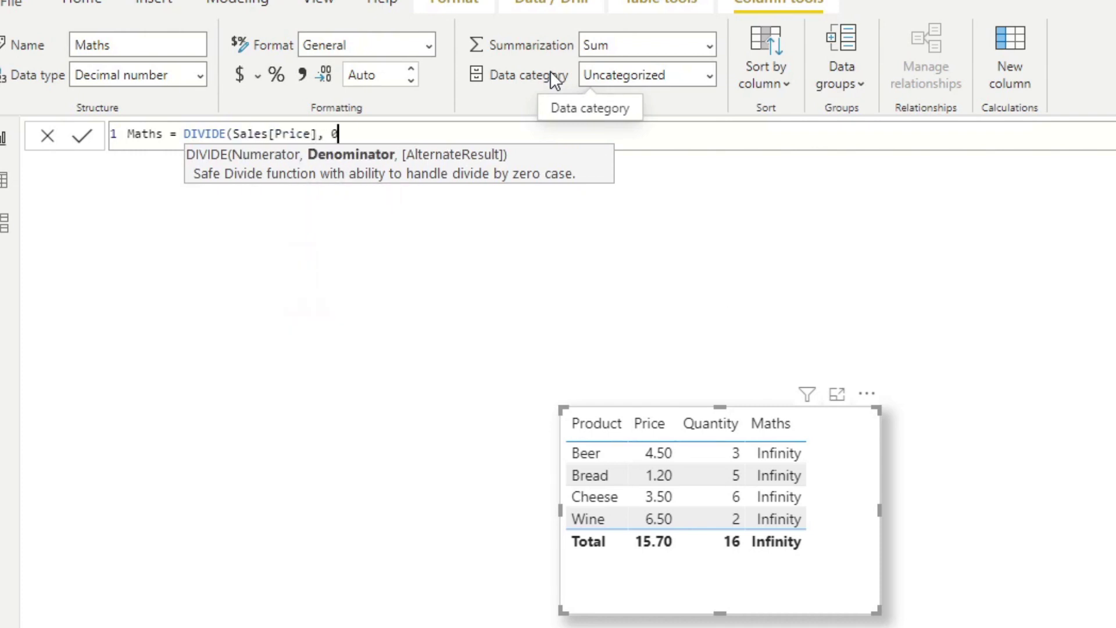
type(" 0)")
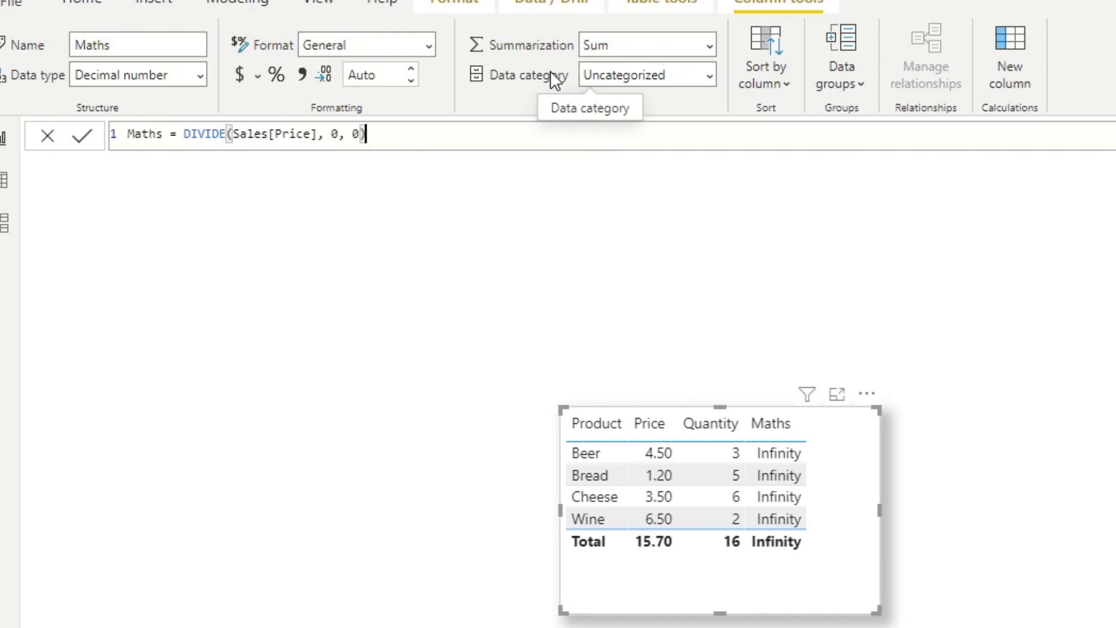
key("Return")
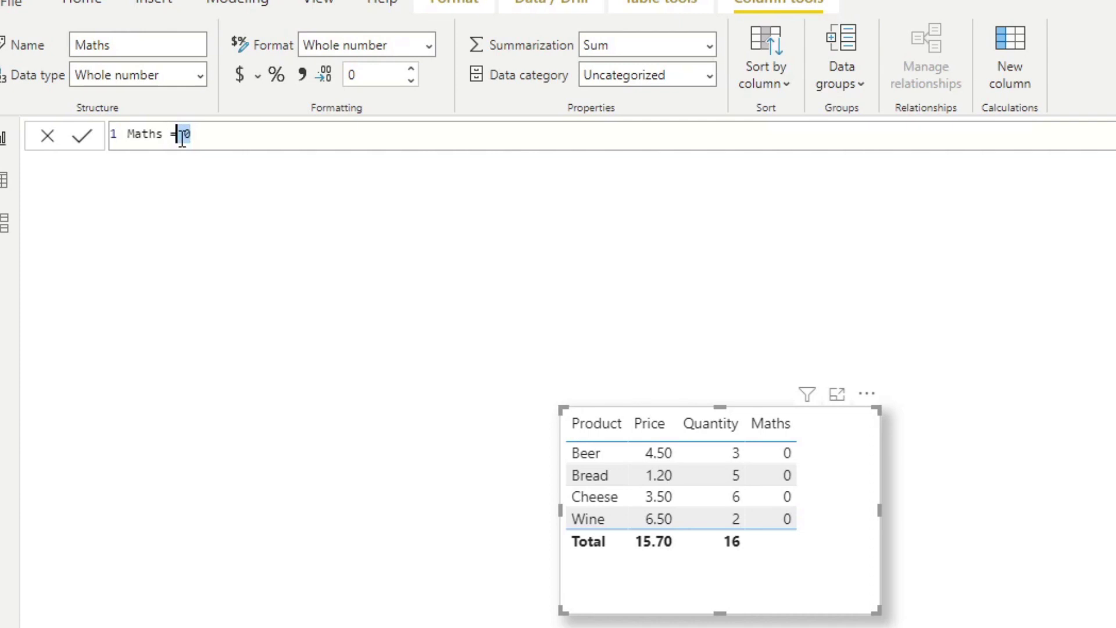
type("Sal")
Make Maths compare Sales[Quantity] with 3 using = and then >.
key("Down")
key("Down")
key("Down")
key("Tab")
type("= 3")
key("Return")
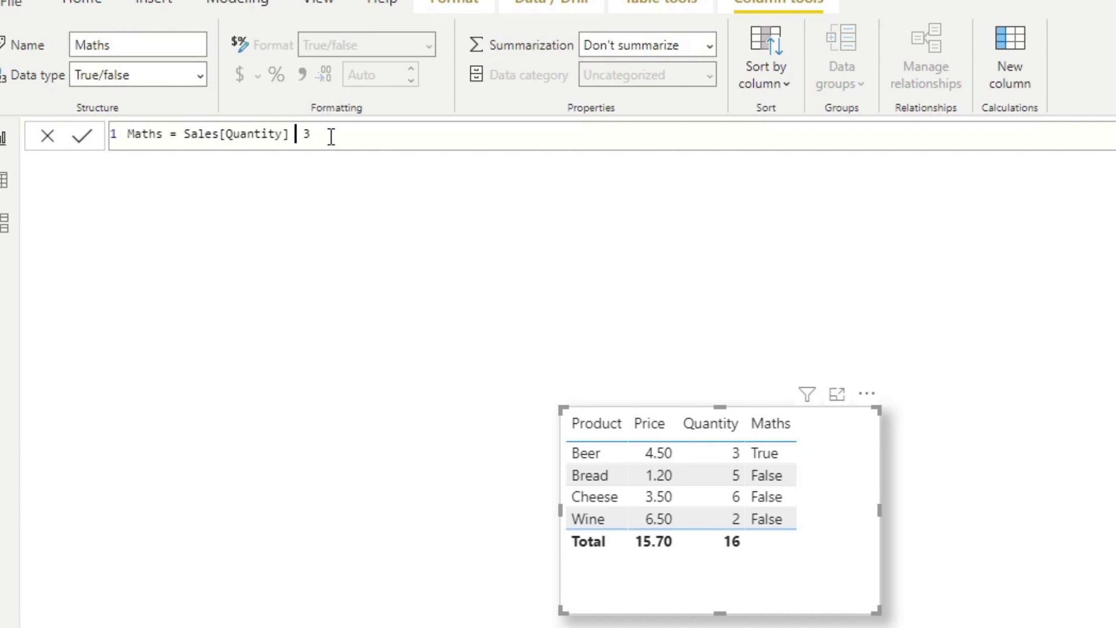
type(">")
key("Return")
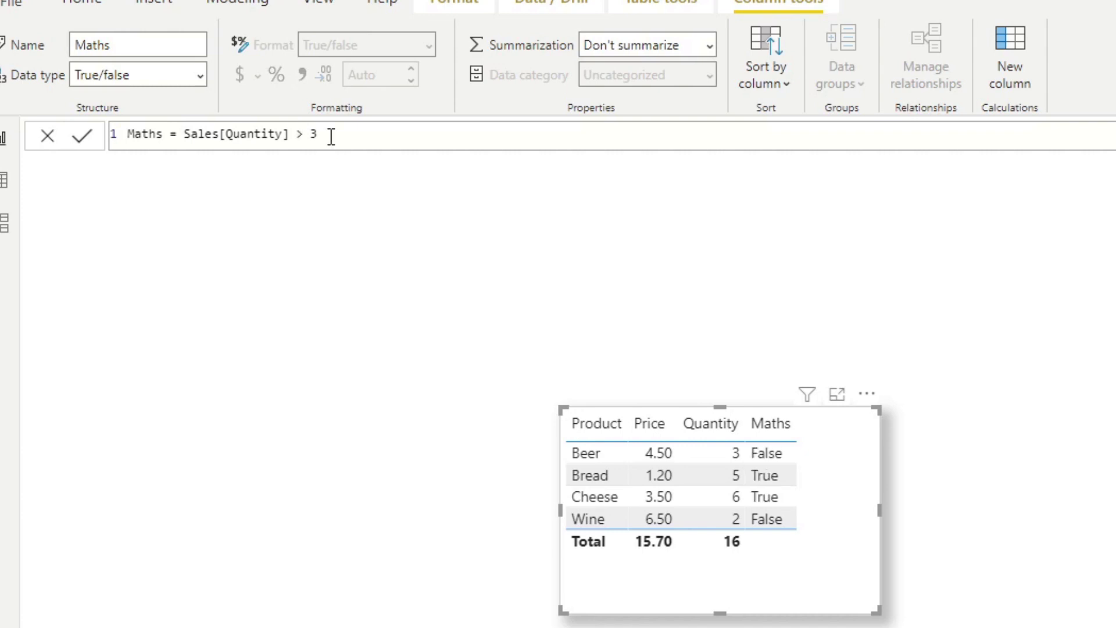
Change the Quantity comparison to < 3, >= 3, and finally <> 3.
key("Left")
key("Left")
key("BackSpace")
type("<")
key("Return")
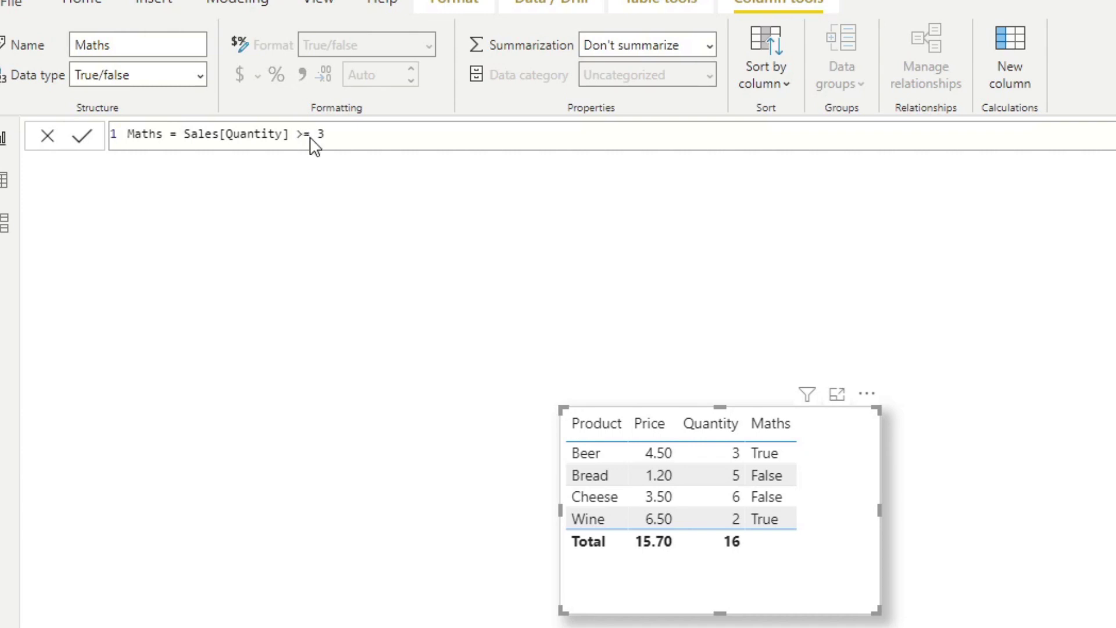
key("Return")
key("BackSpace")
key("BackSpace")
type(">")
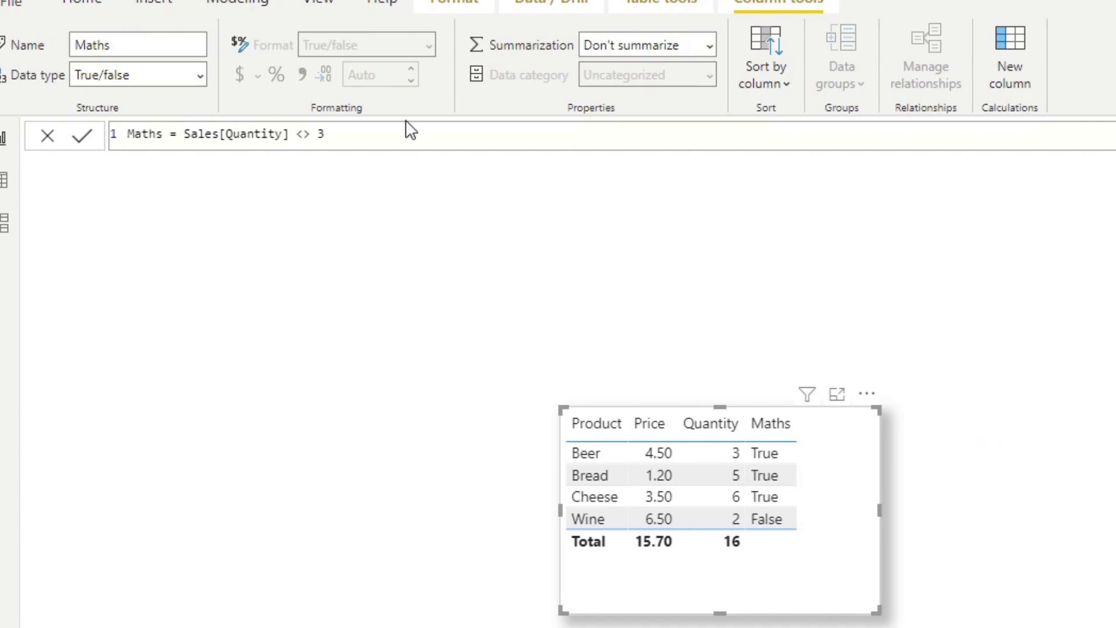
key("Return")
Compare Sales[Quantity] with Sales[Product], triggering the Integer-versus-Text error.
key("BackSpace")
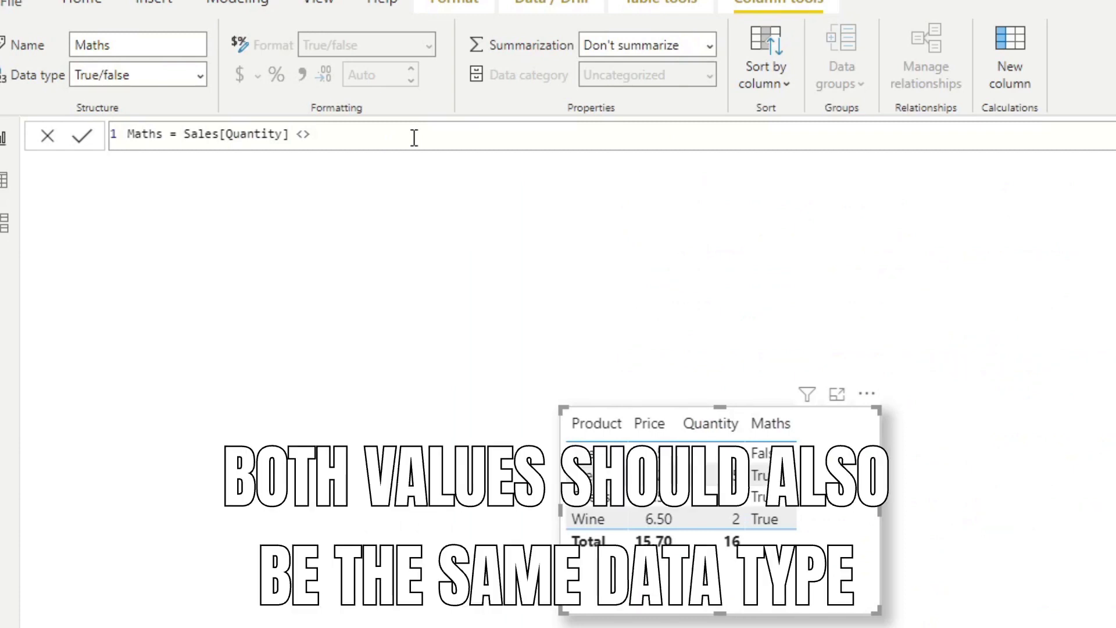
type("prod")
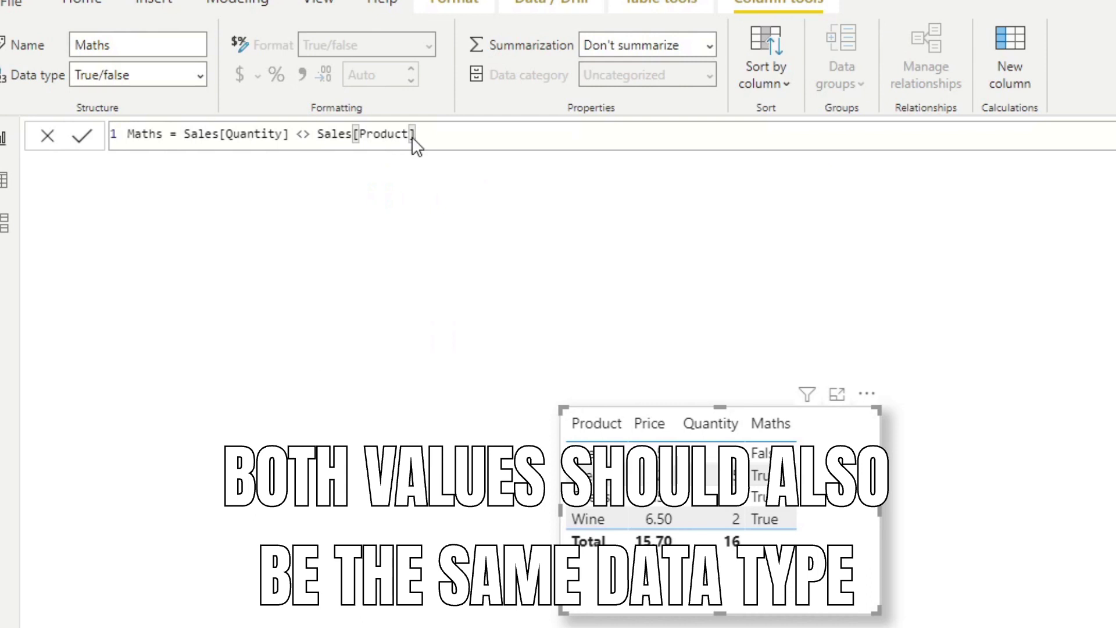
key("Return")
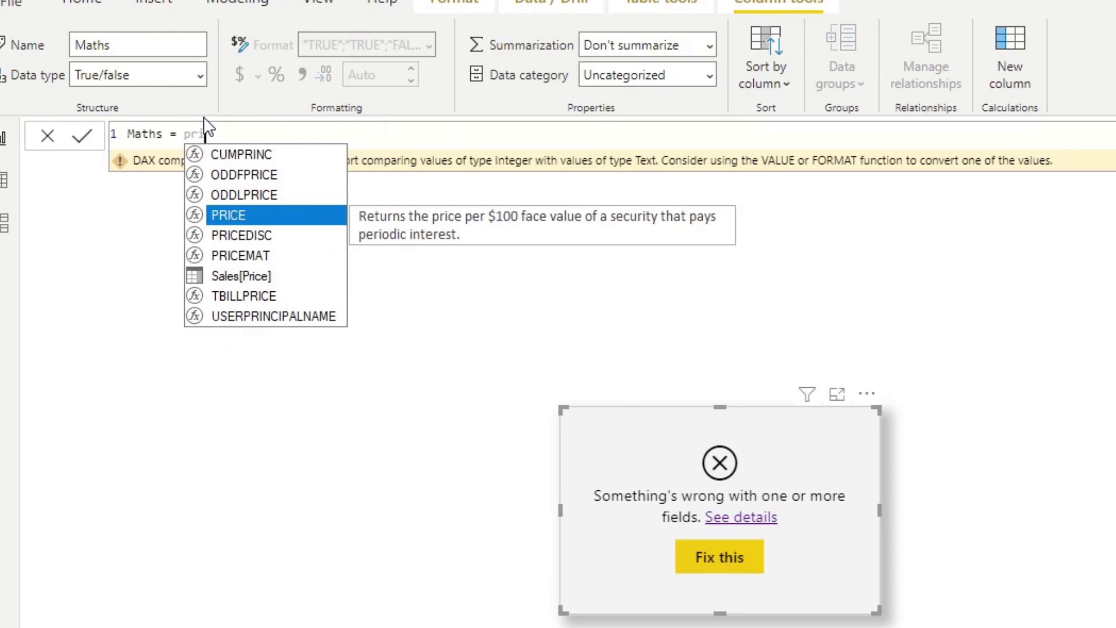
type("ce")
Set Maths to Sales[Price] & Sales[Quantity].
key("Tab")
type("quan")
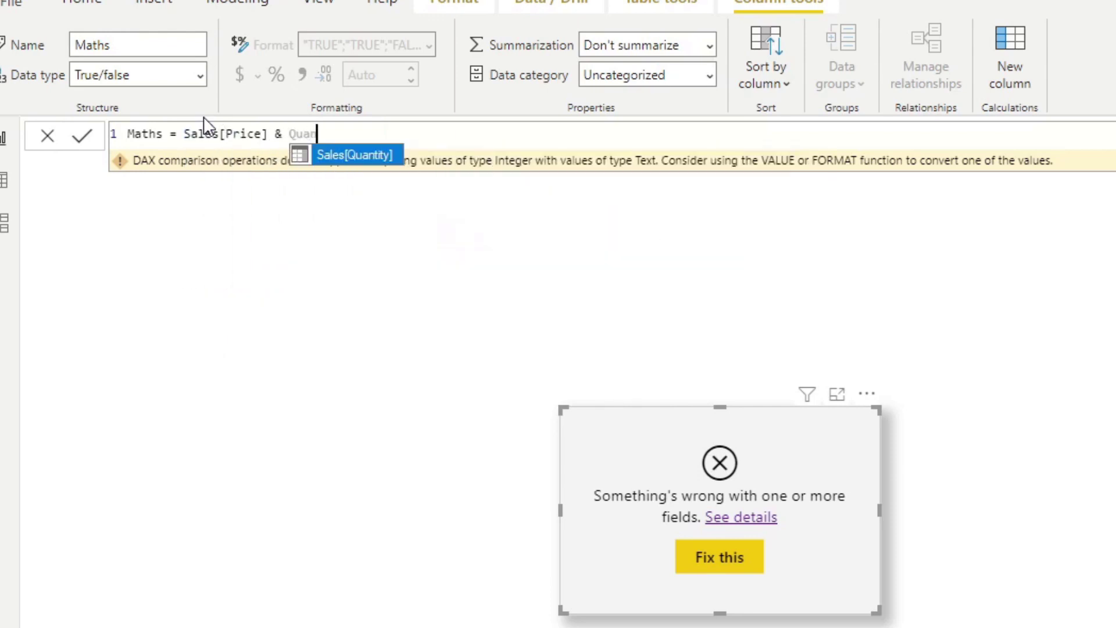
key("Tab")
key("Return")
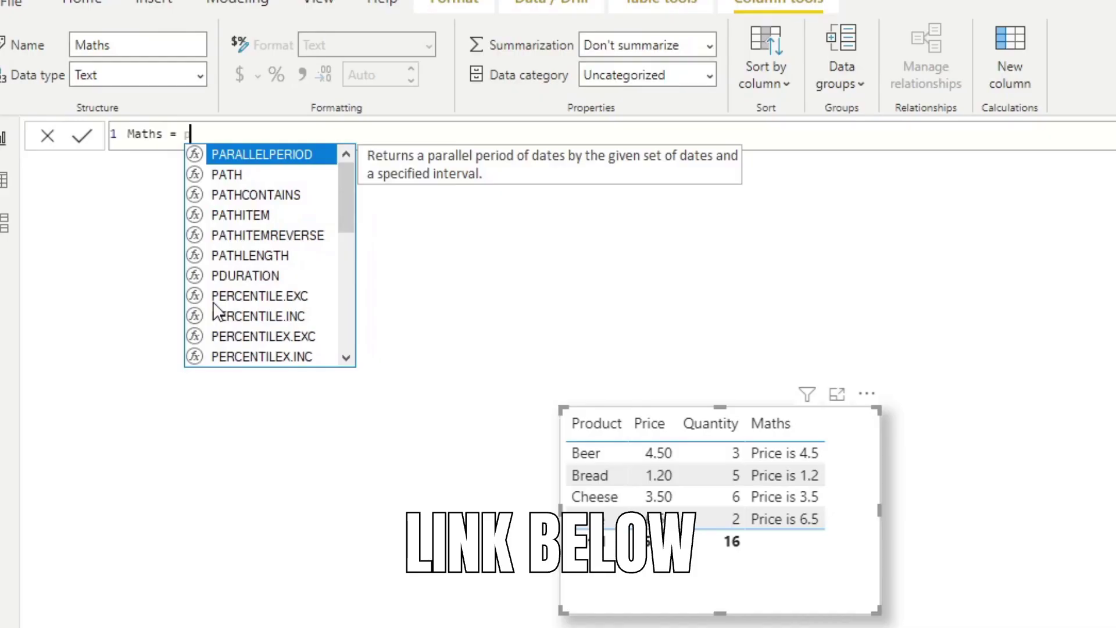
Re-enter the Price & Quantity join and add a ", " separator between them.
key("Down")
key("Tab")
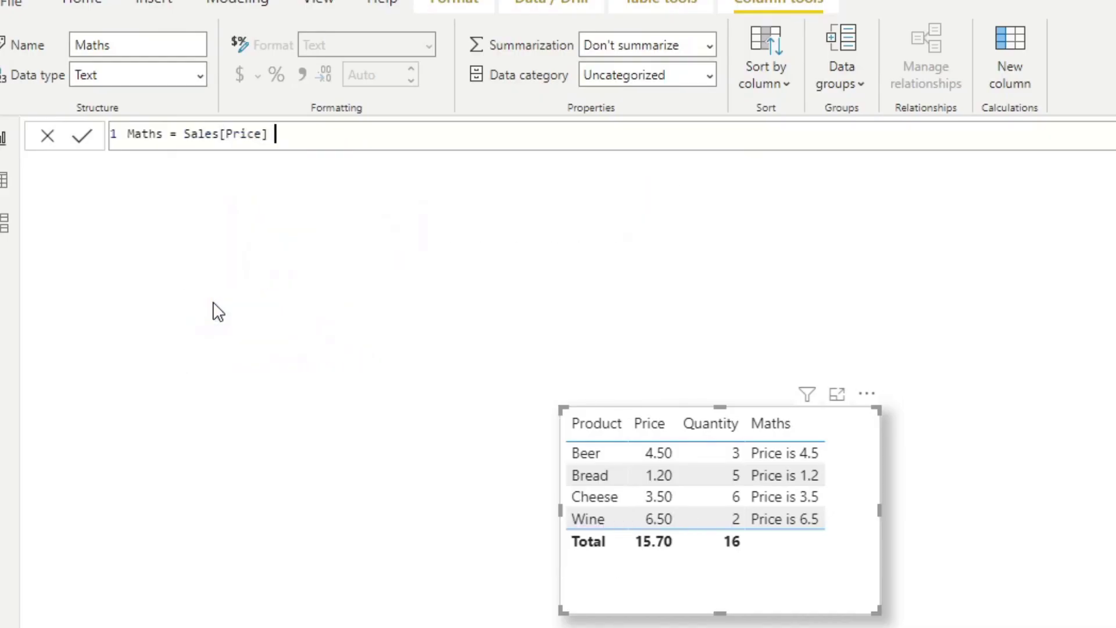
type("Quan")
key("Tab")
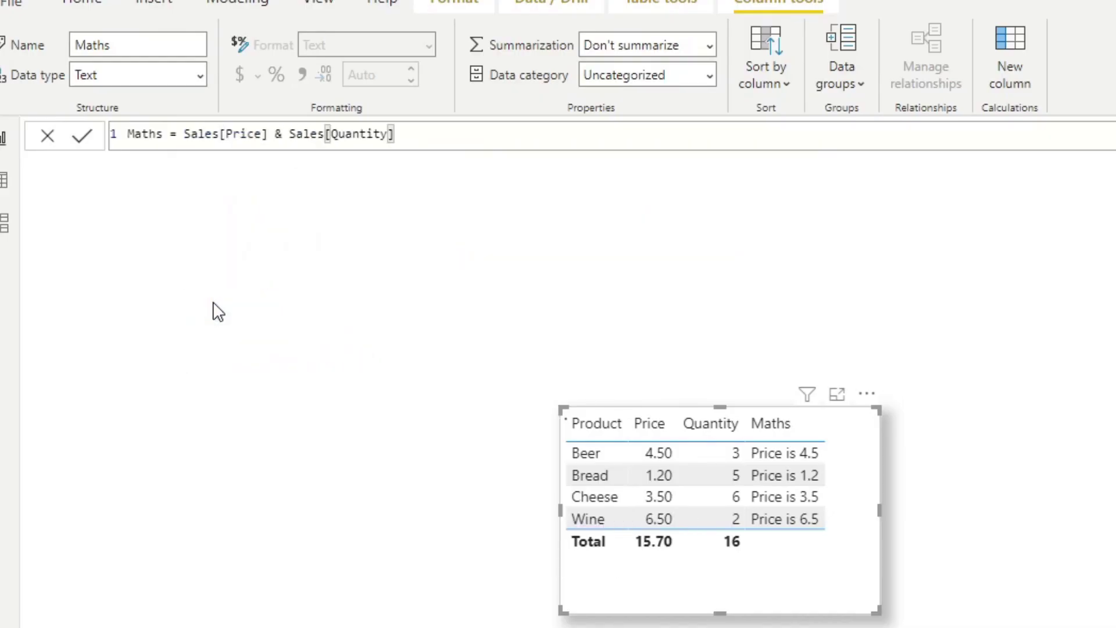
key("Return")
left_click(269, 136)
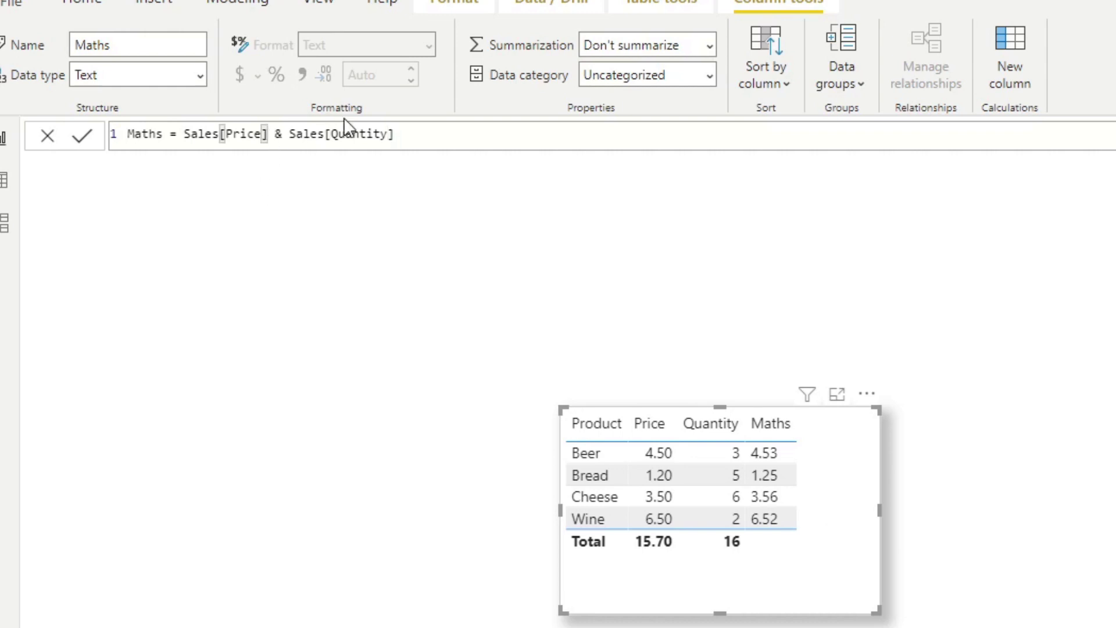
type("& \", \" &")
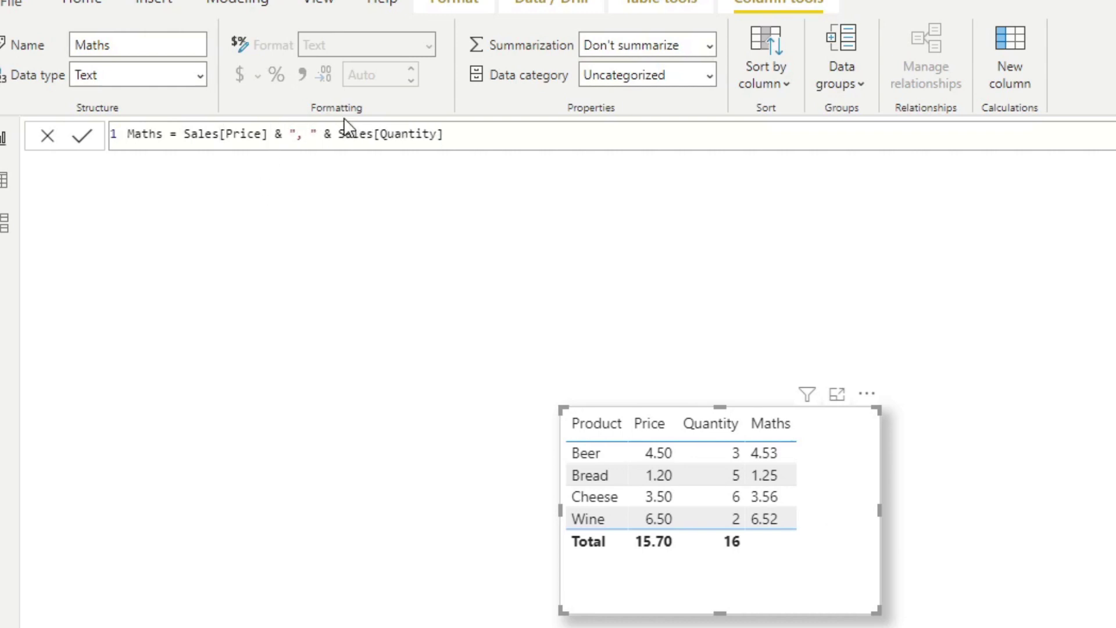
key("Return")
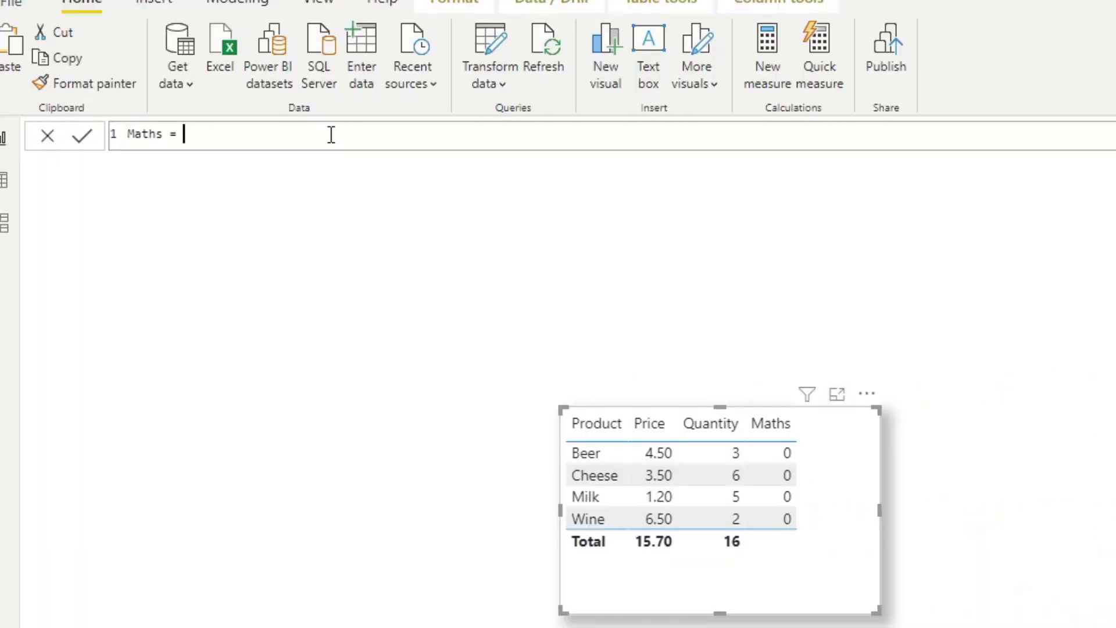
type("Price")
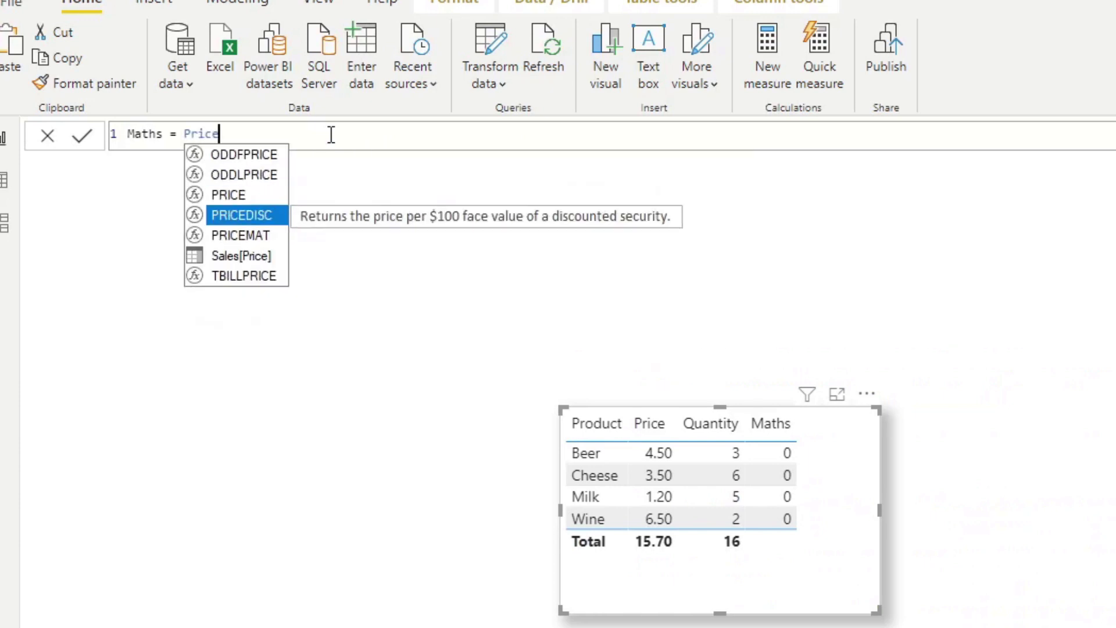
Set Maths to Sales[Price] > 1 && Sales[Quantity] > 4, True for Cheese and Milk.
key("Down")
key("Down")
key("Down")
key("Tab")
type("> 1 && ")
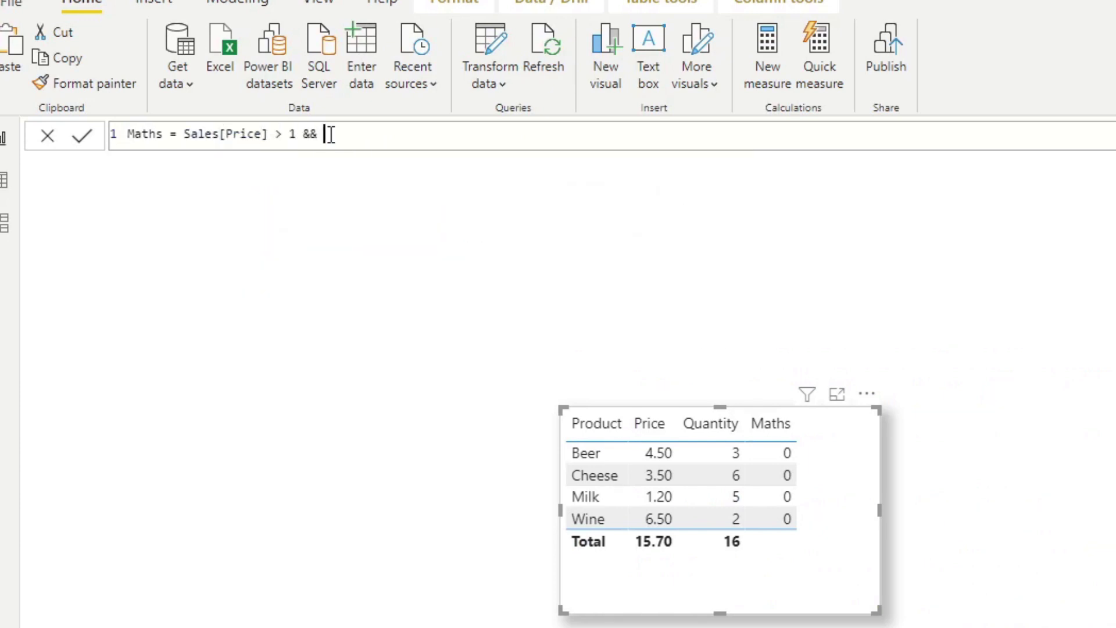
type("Q")
key("Down")
key("Down")
key("Tab")
type("> 4")
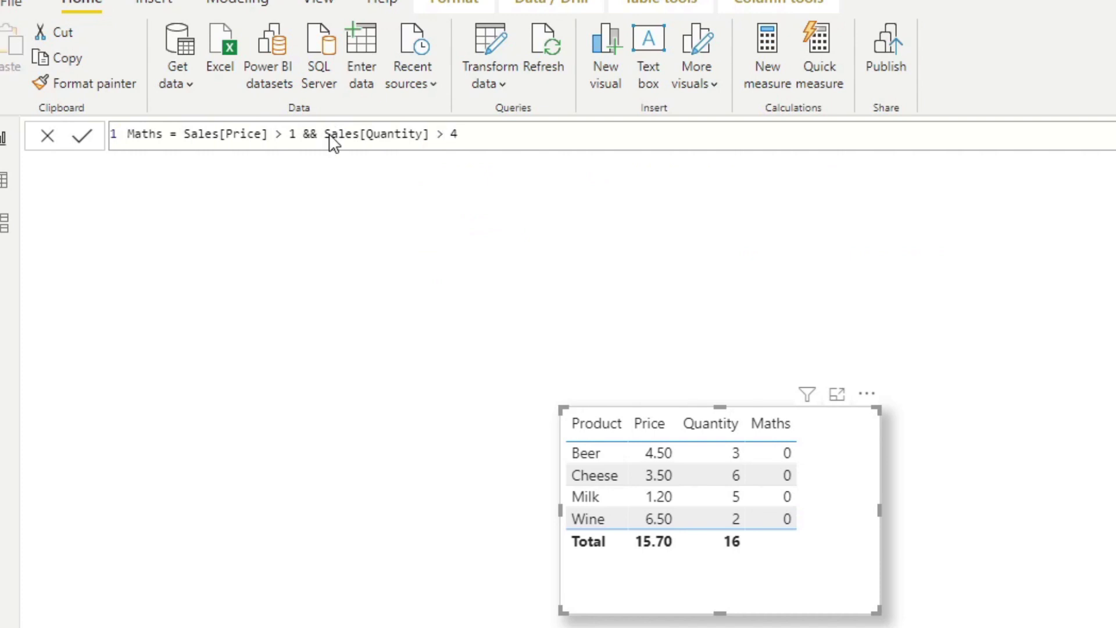
key("Return")
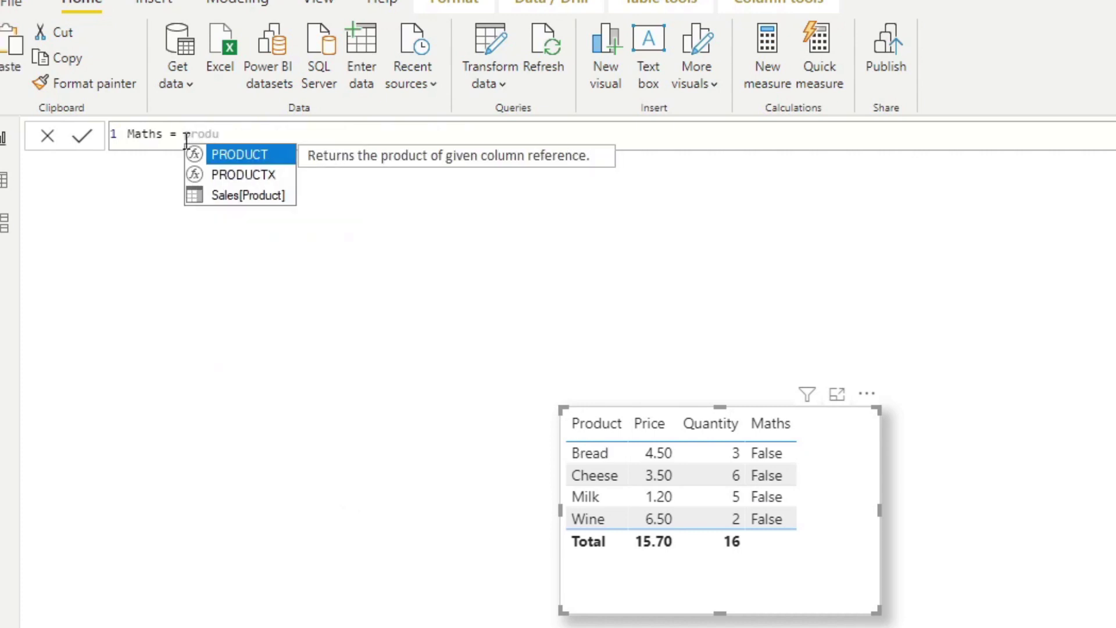
Set Maths to Sales[Product] == "Bread" || Sales[Product] == "Cheese".
key("Down")
key("Down")
key("Tab")
type("== \"Bread\"")
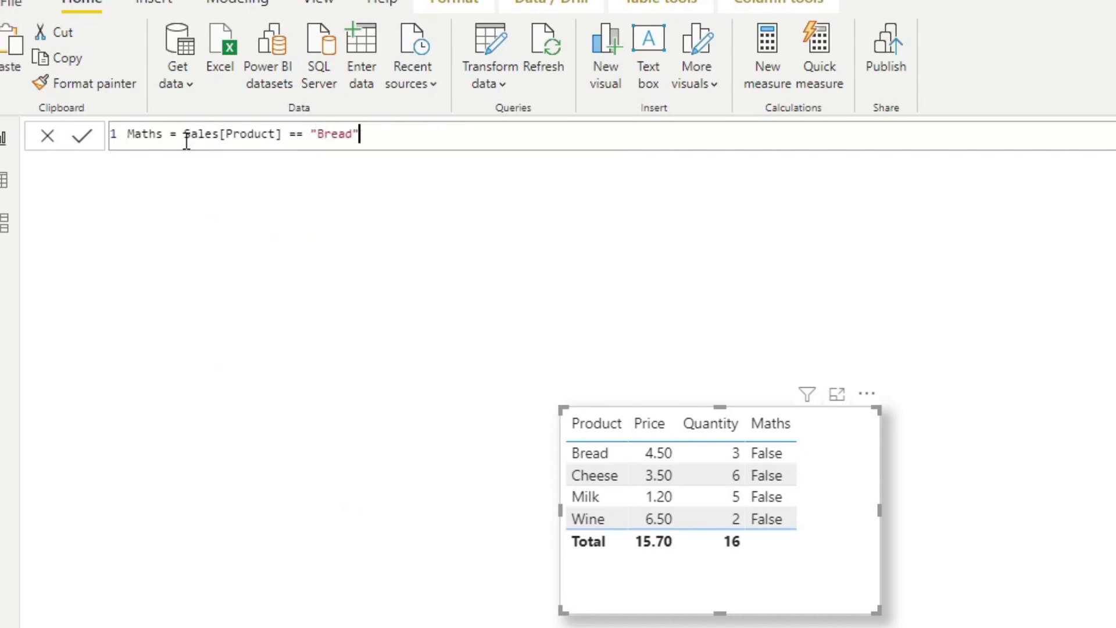
type(" || Sales[Product] == \"Cheese")
key("Return")
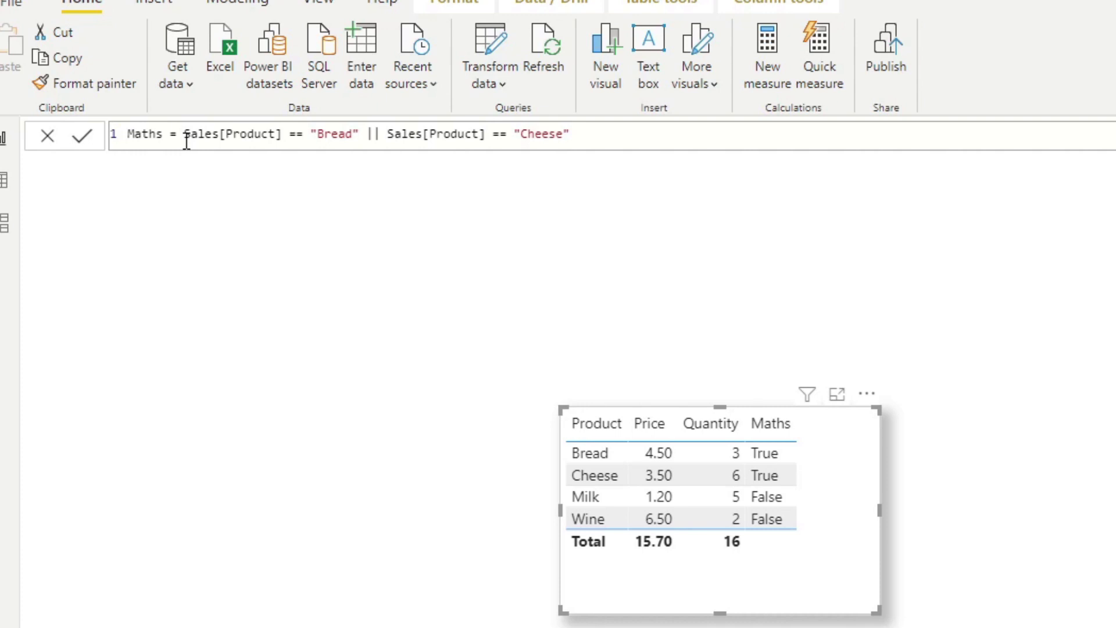
Replace the formula after 'Maths =' with Sales[Product] IN {"Bread", "Cheese"}.
left_click_drag(632, 136, 184, 137)
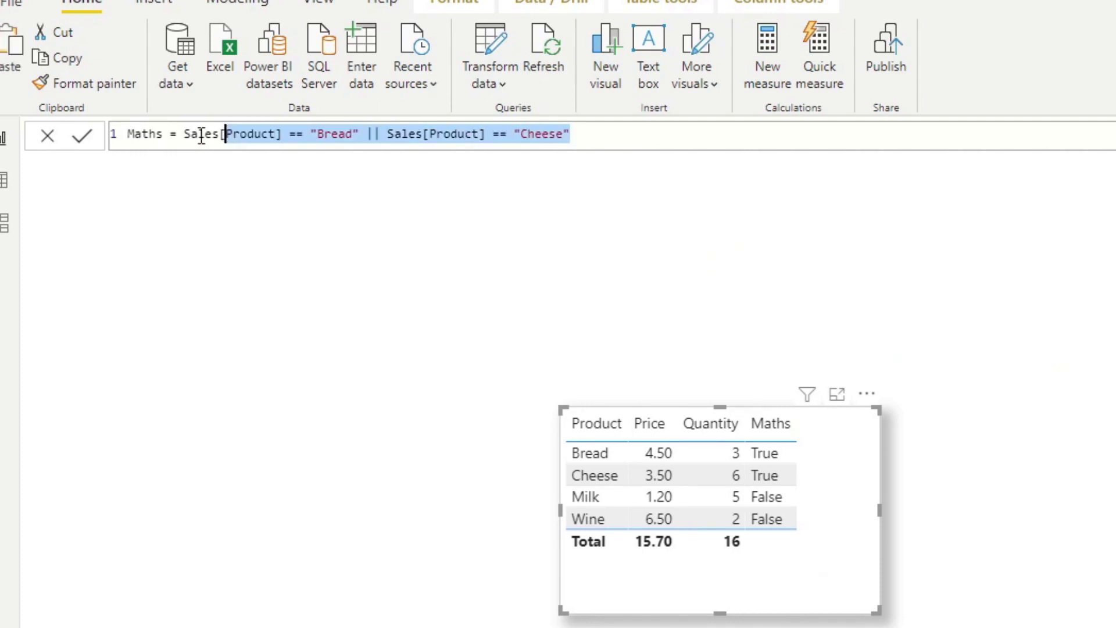
key("BackSpace")
type("p")
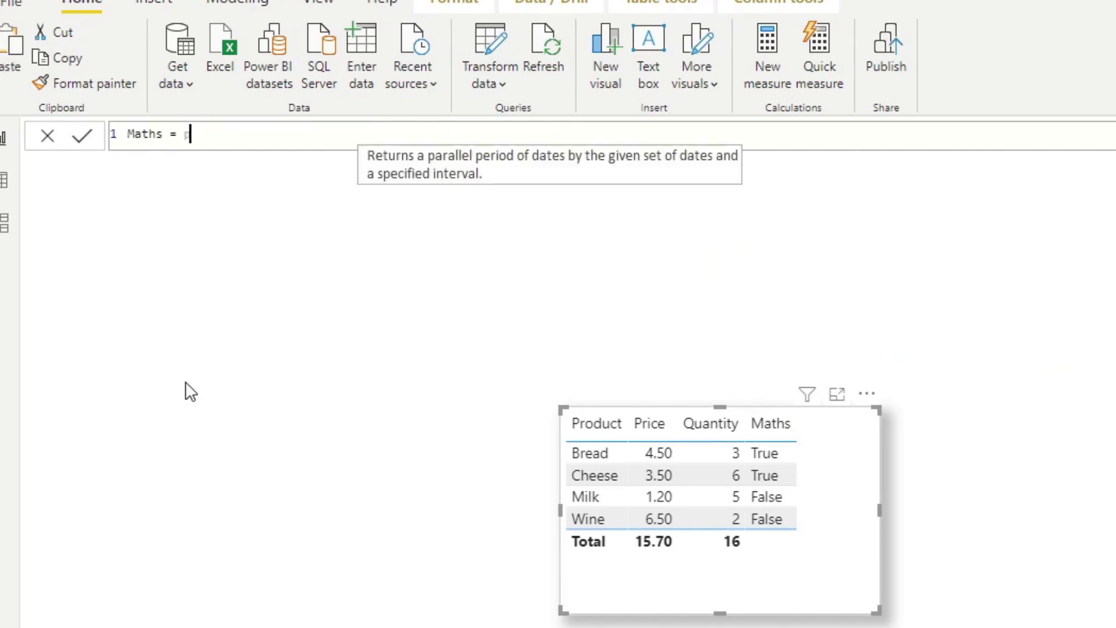
type("rod")
key("Down")
key("Down")
key("Tab")
type("{")
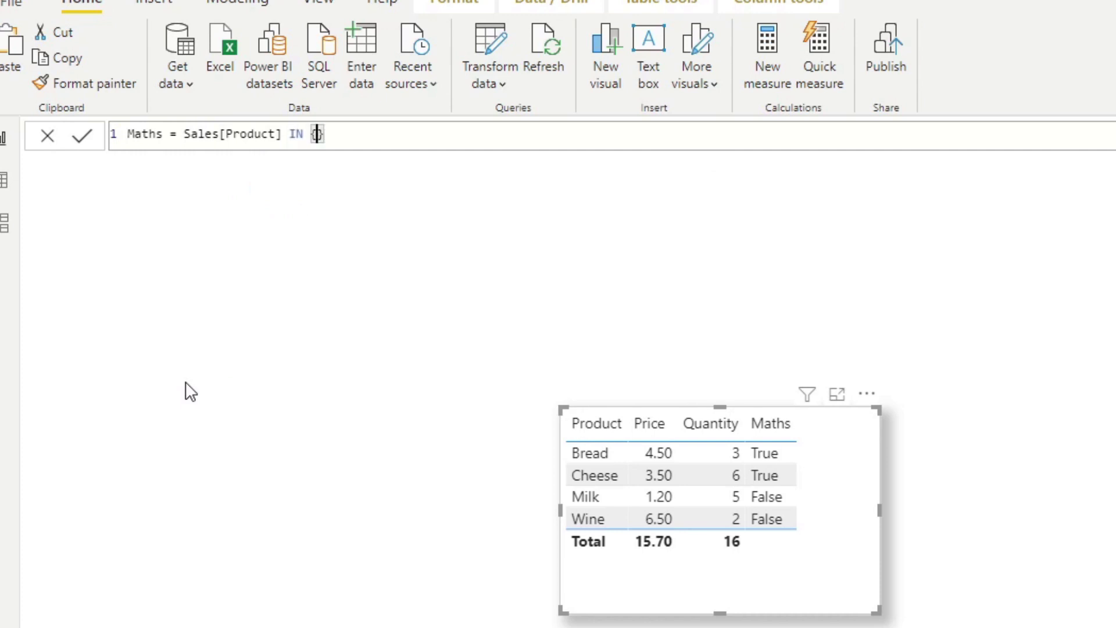
type("\"Bread\", \"")
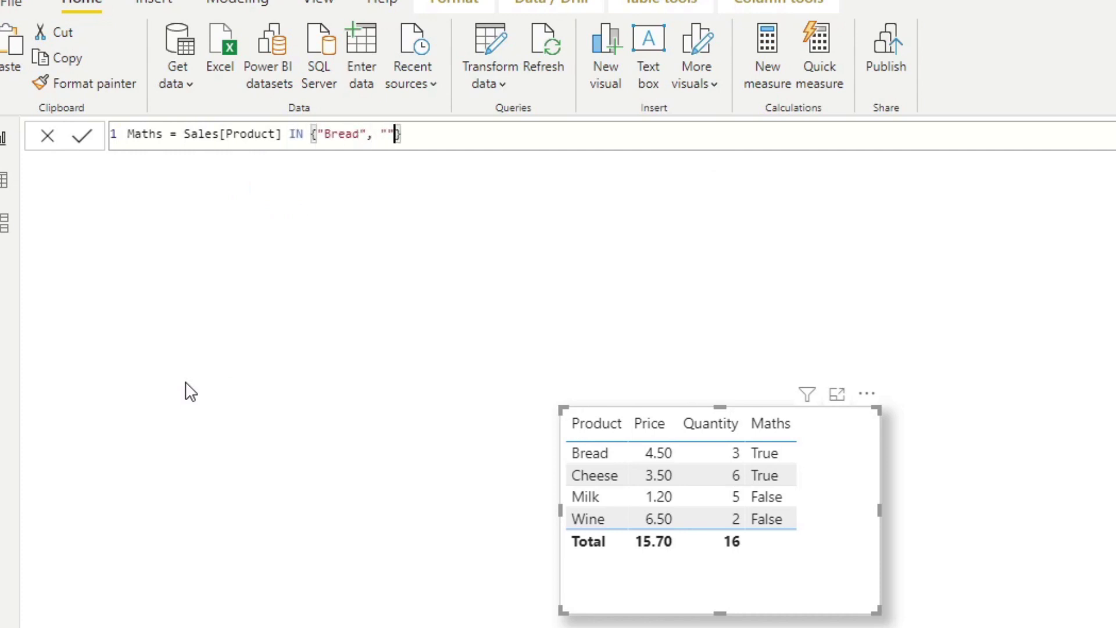
type("Cheese")
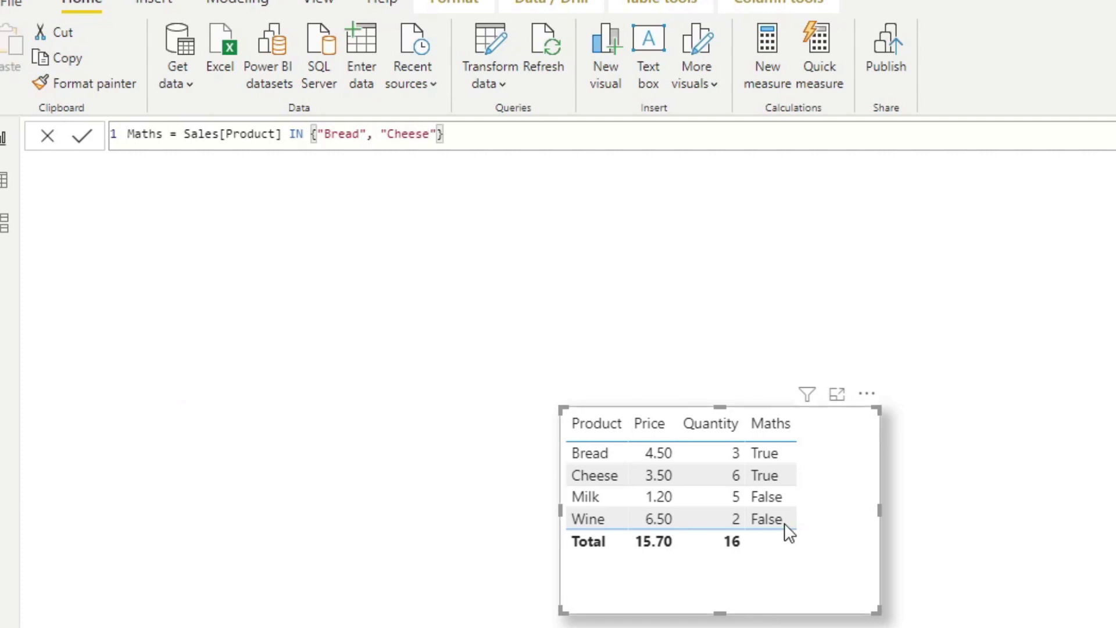